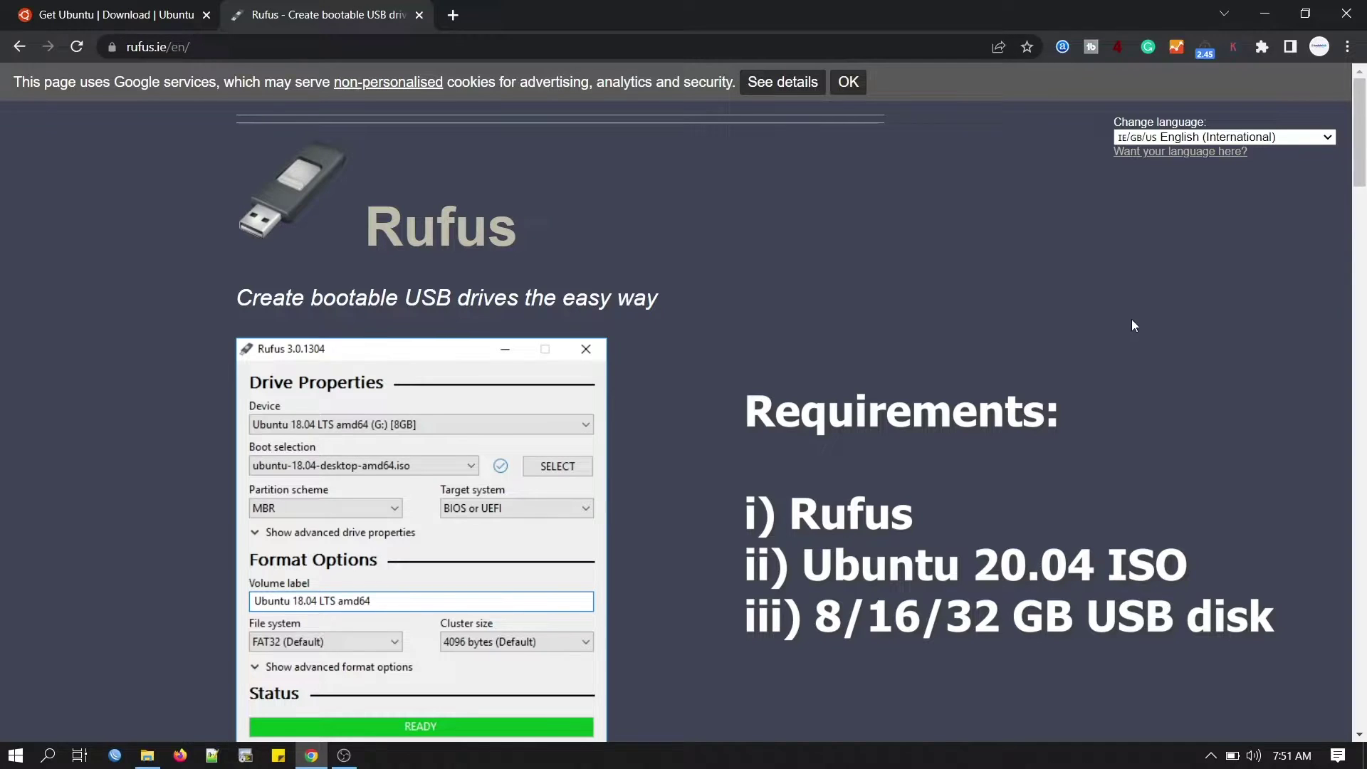
Step: Download rufus-3.18.exe from the Download section of rufus.ie
{"action": "left_click", "coordinate": [199, 48]}
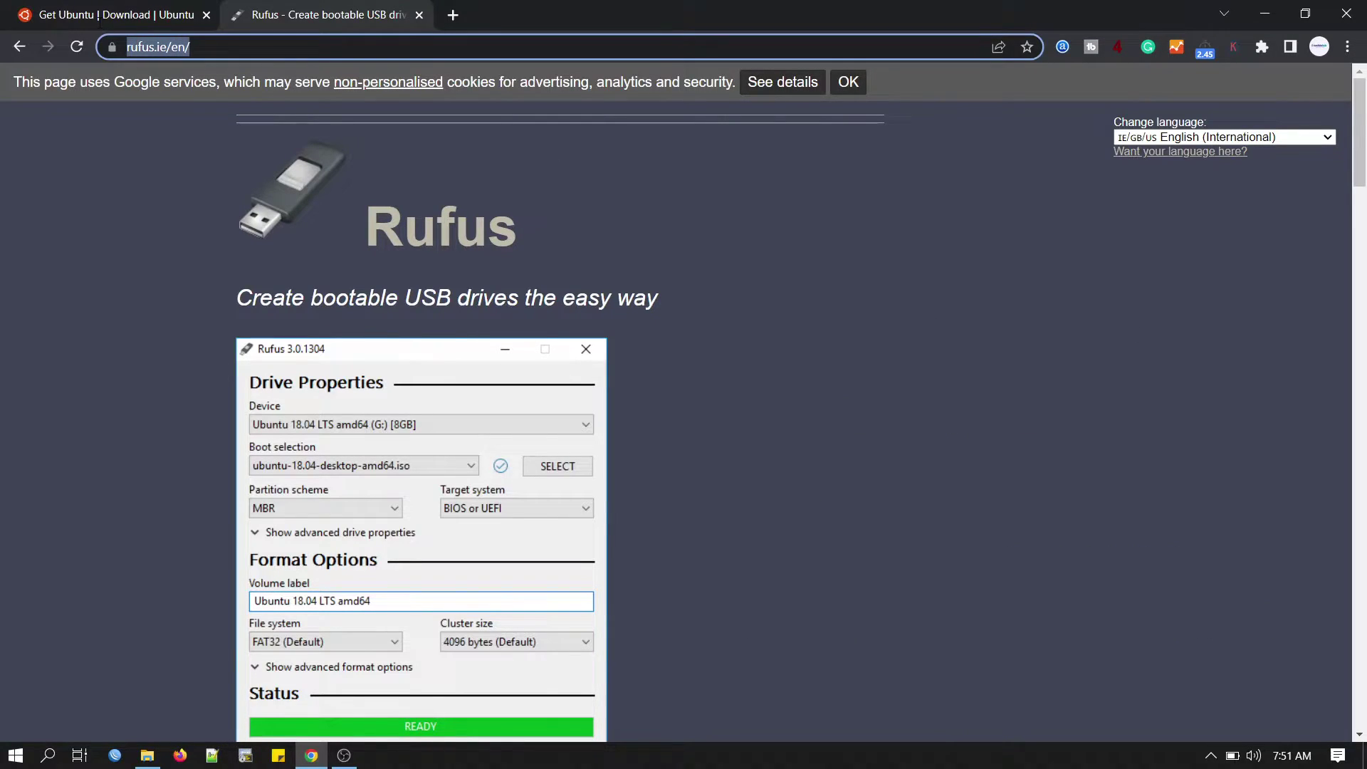
{"action": "left_click", "coordinate": [150, 192]}
{"action": "scroll", "coordinate": [161, 292], "scroll_direction": "down", "scroll_amount": 1}
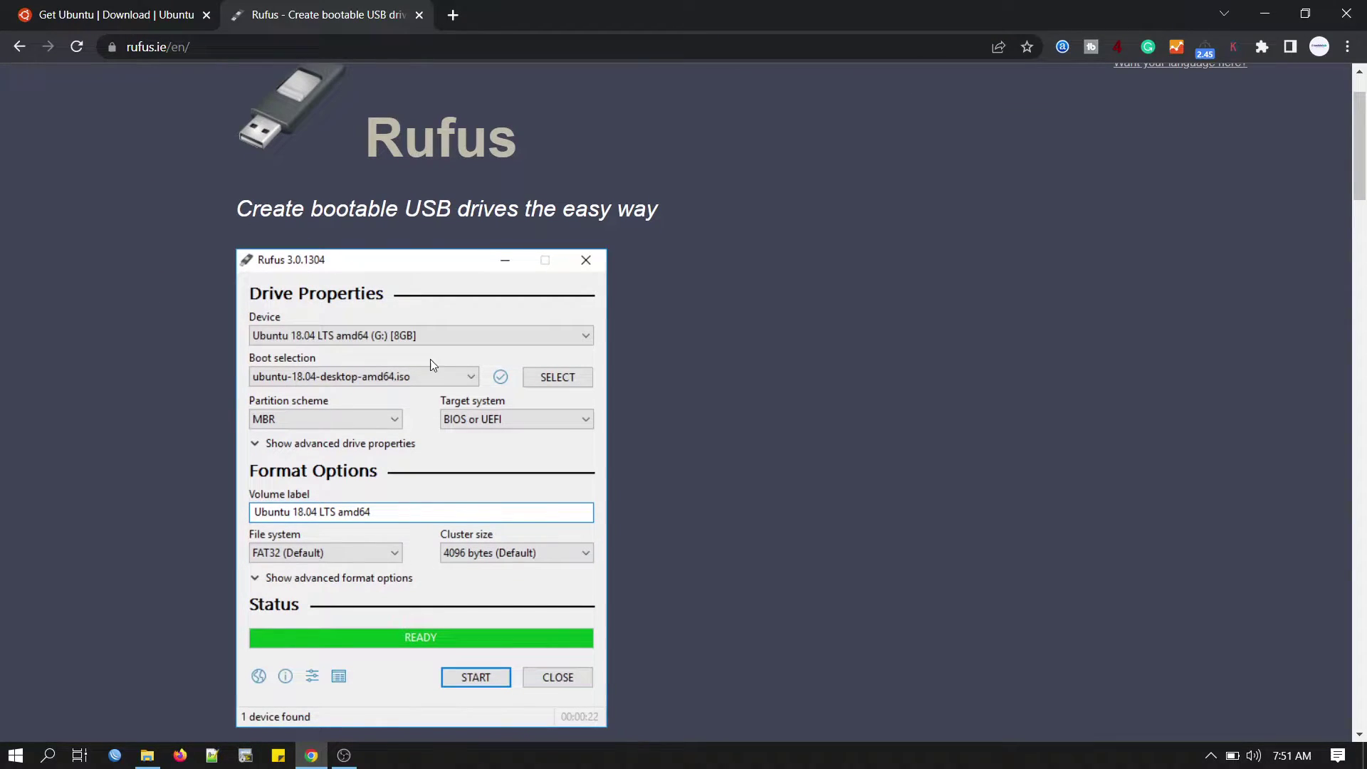
{"action": "scroll", "coordinate": [559, 377], "scroll_direction": "down", "scroll_amount": 2}
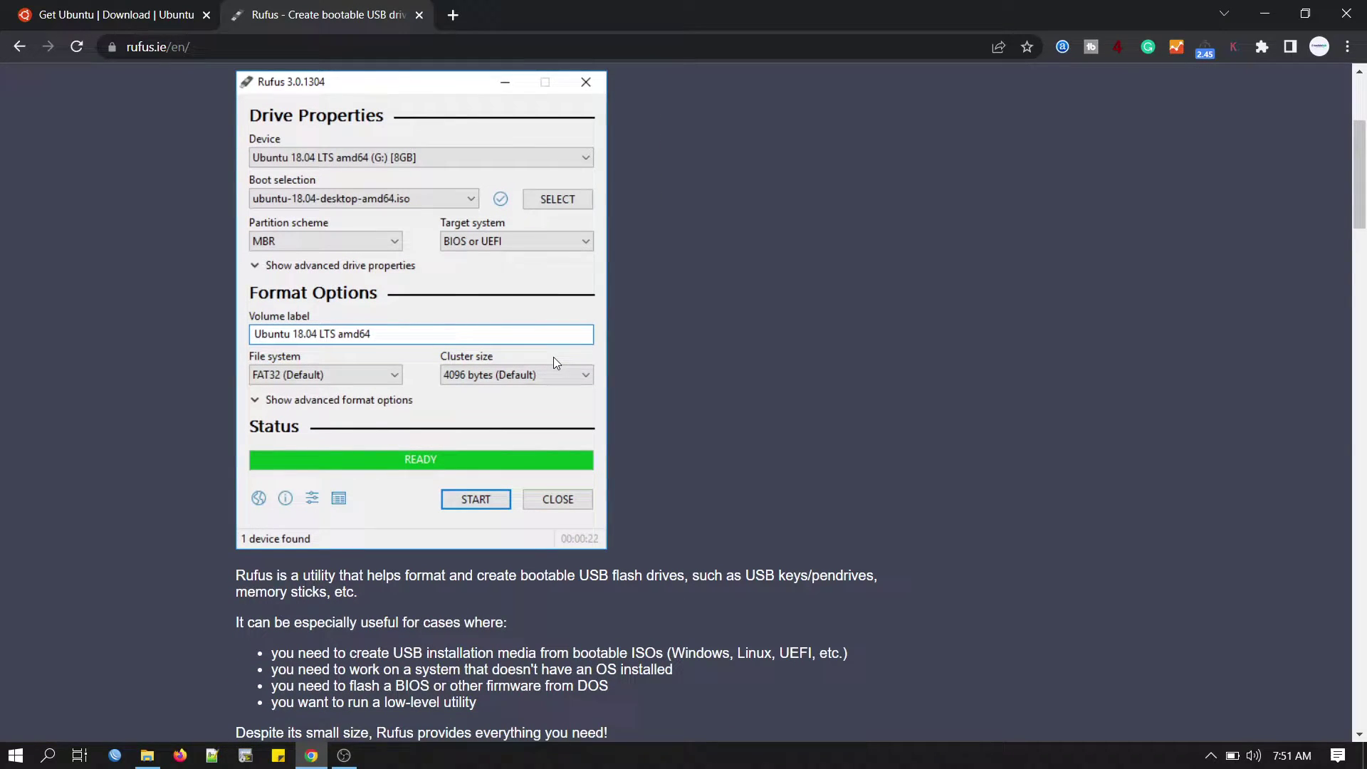
{"action": "scroll", "coordinate": [553, 357], "scroll_direction": "down", "scroll_amount": 2}
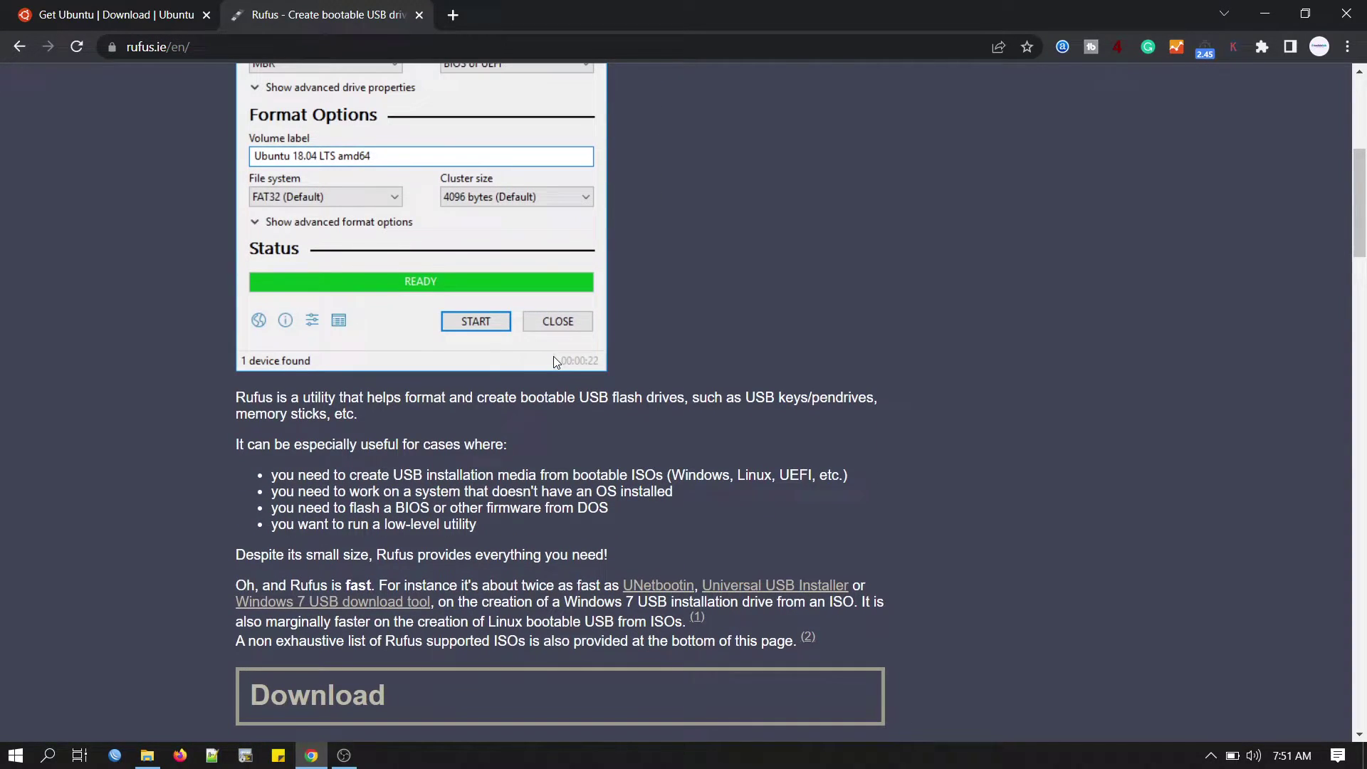
{"action": "scroll", "coordinate": [553, 358], "scroll_direction": "down", "scroll_amount": 3}
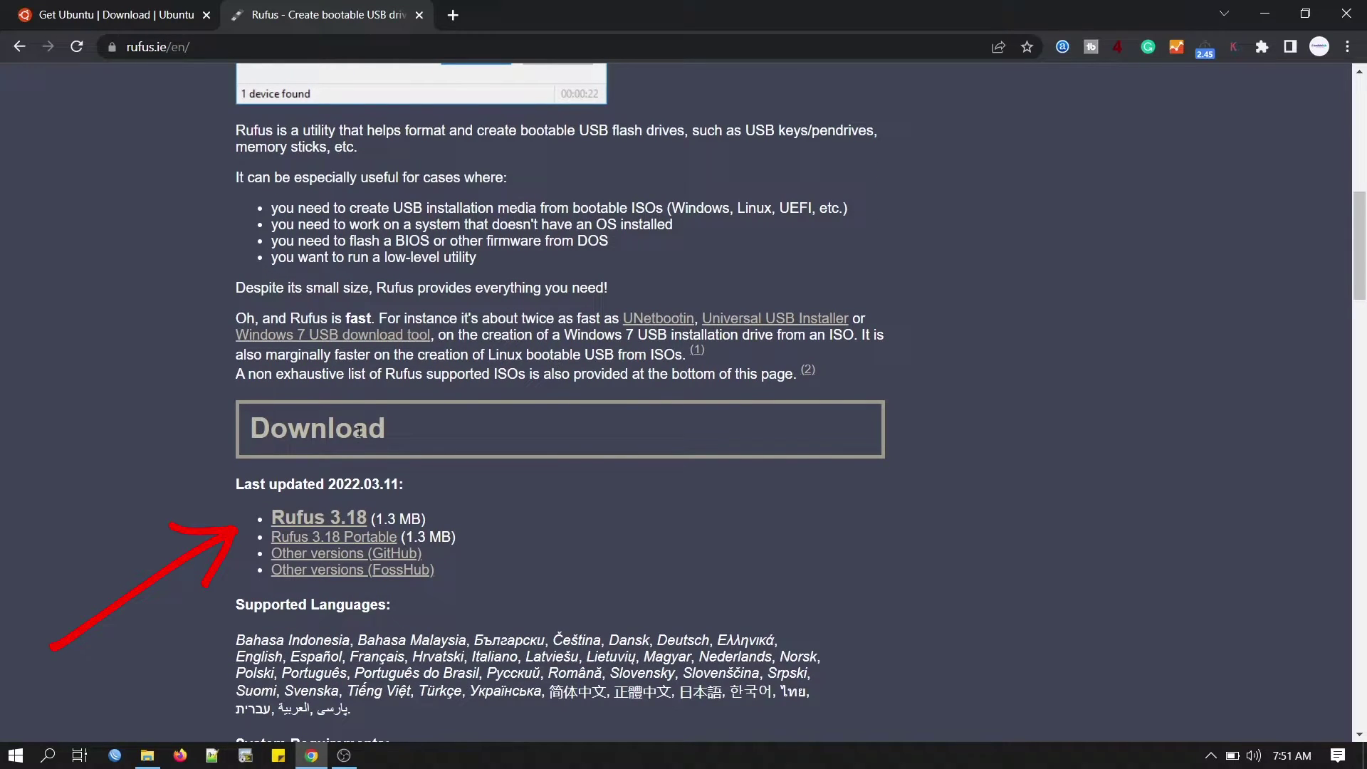
{"action": "left_click", "coordinate": [350, 530]}
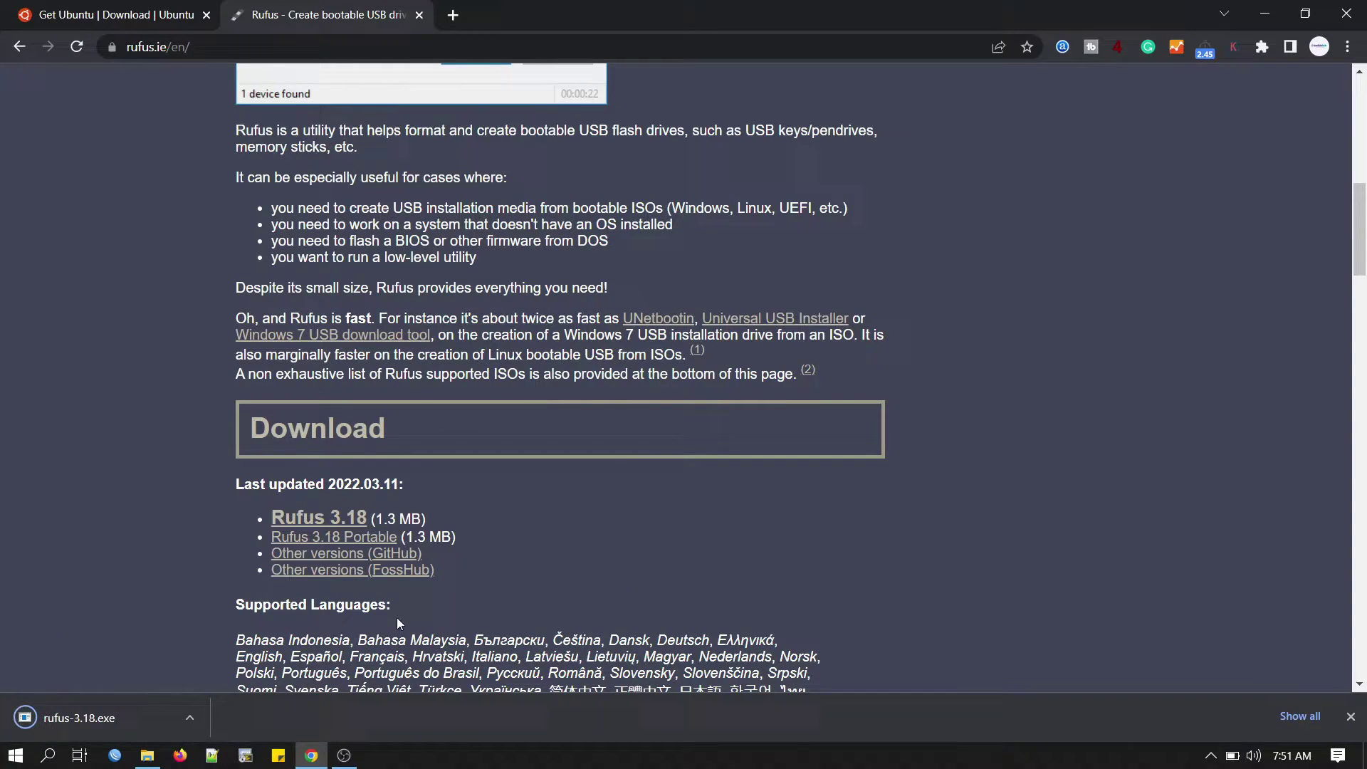
{"action": "left_click", "coordinate": [190, 710]}
Step: Run rufus-3.18.exe from the Downloads folder so Rufus detects FLASH DRIVE (F:) [7.7GB]
{"action": "left_click", "coordinate": [203, 660]}
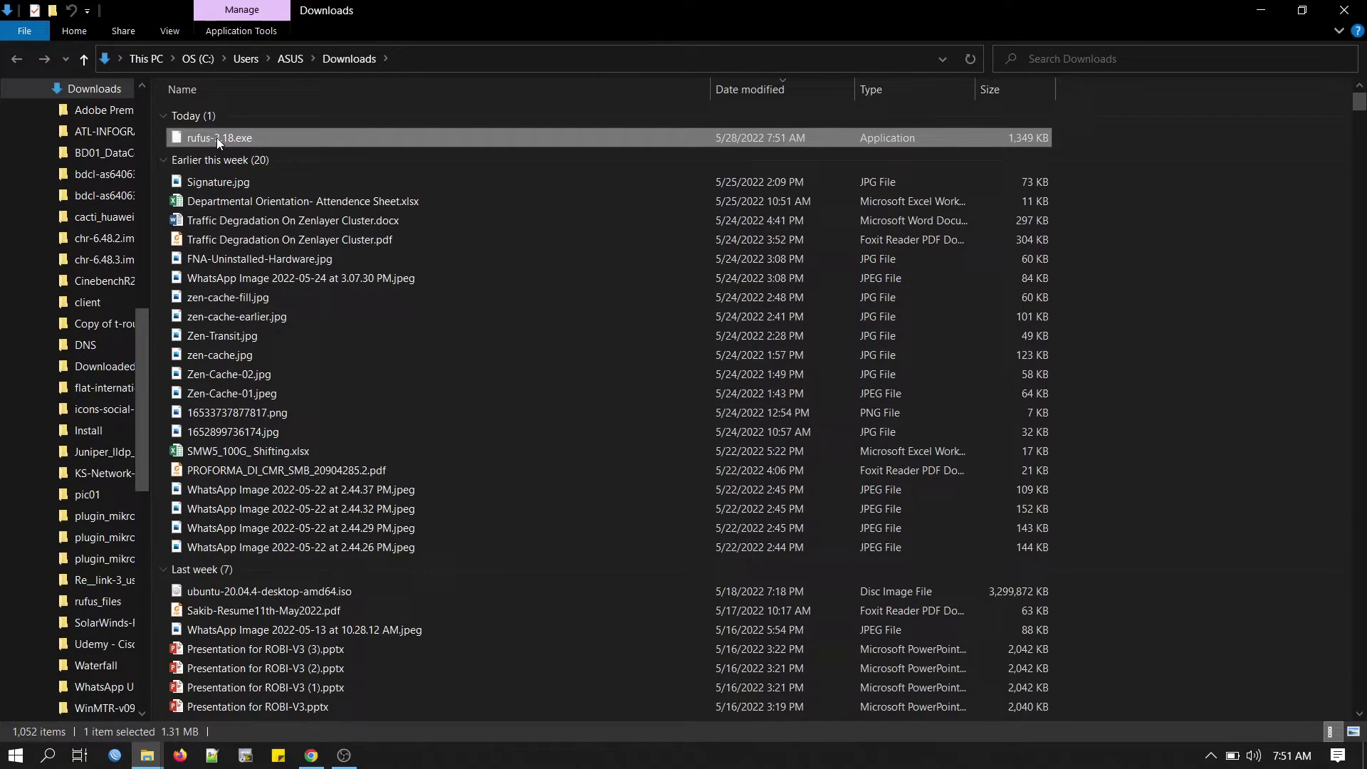
{"action": "double_click", "coordinate": [216, 138]}
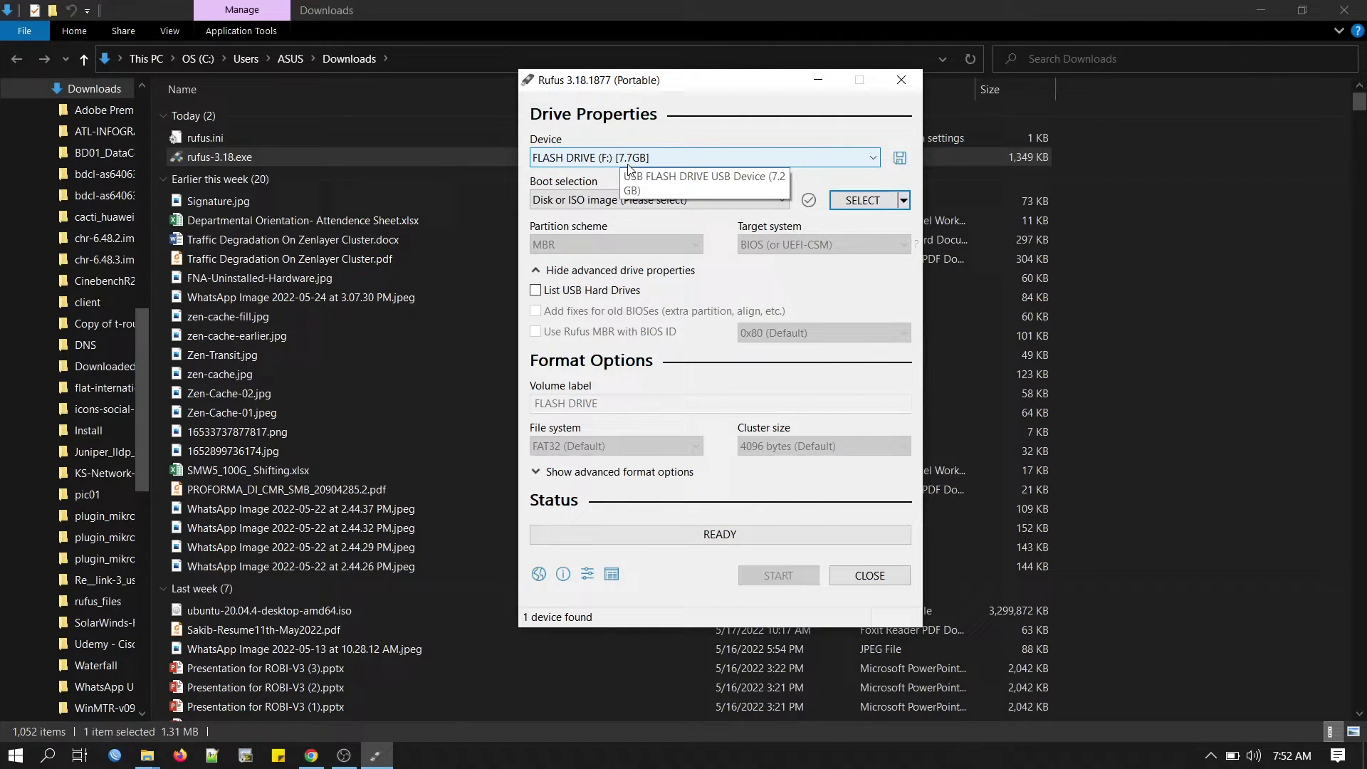
Step: Load ubuntu-20.04.4-desktop-amd64.iso as Rufus's boot image
{"action": "left_click", "coordinate": [858, 207]}
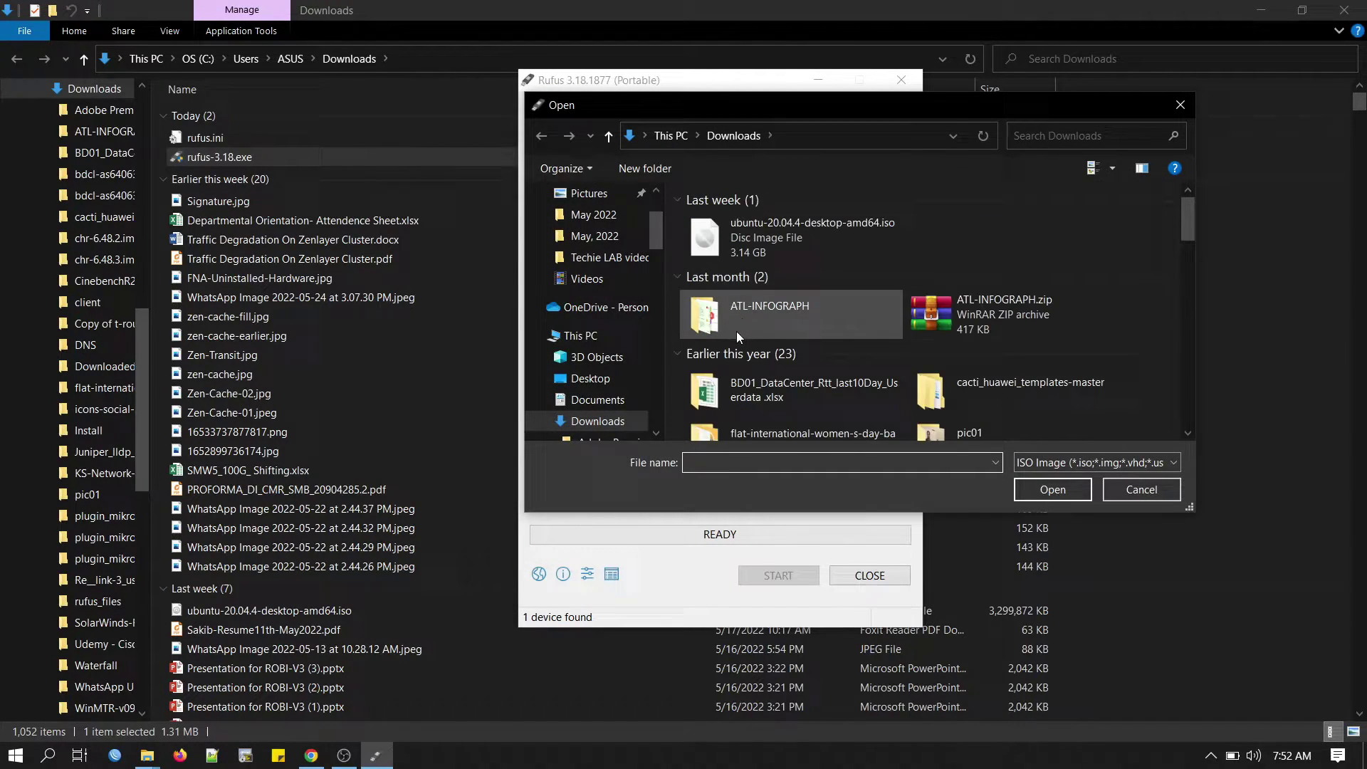
{"action": "left_click", "coordinate": [827, 237]}
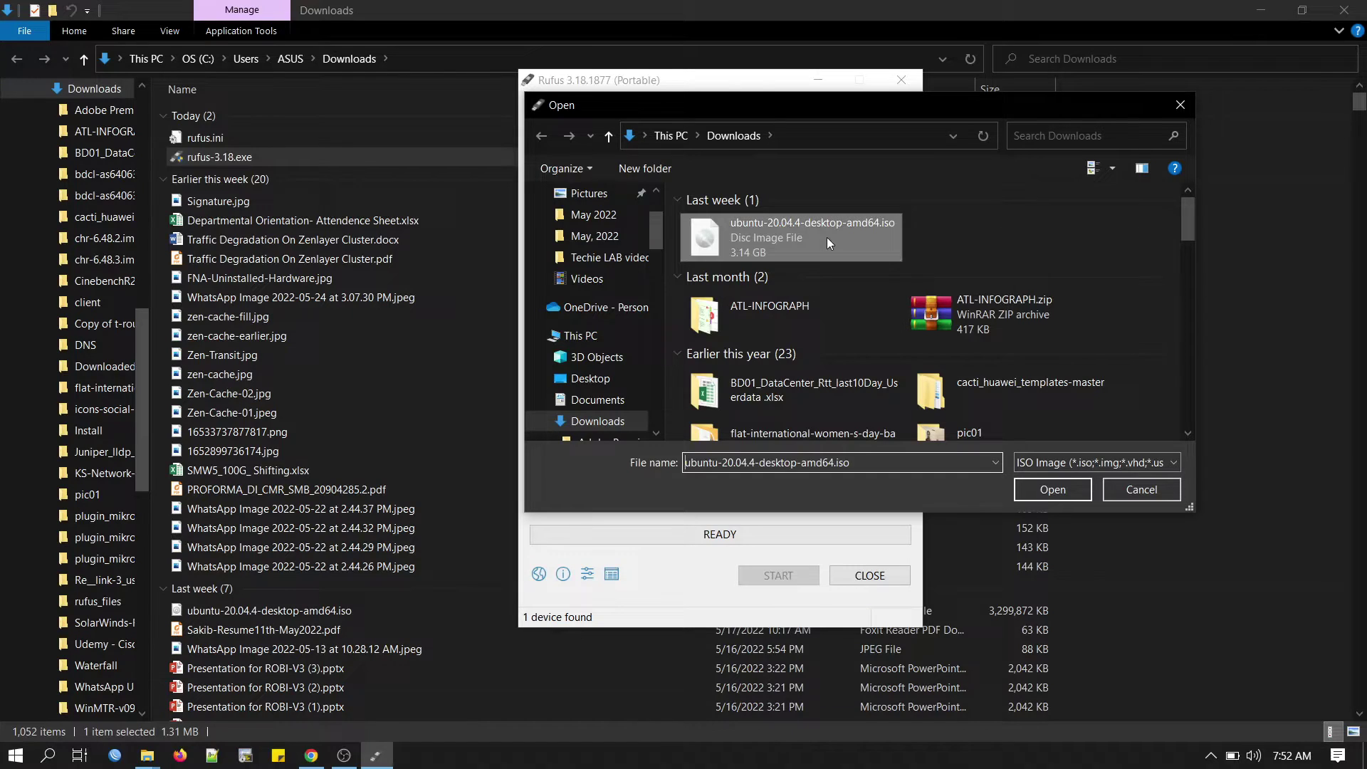
{"action": "left_click", "coordinate": [1051, 490]}
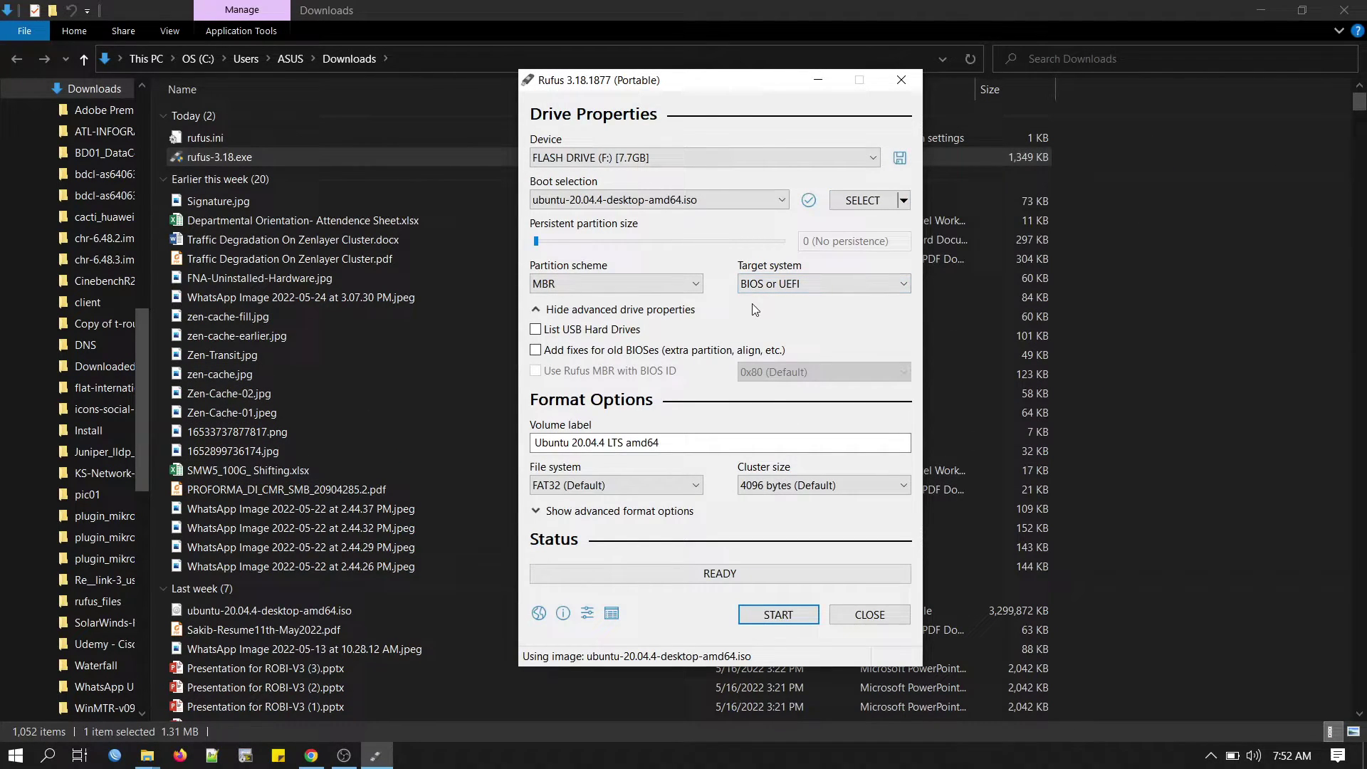
Step: Go to the Get Ubuntu tab, open the Ubuntu Desktop download page, and highlight 22.04 LTS
{"action": "left_click", "coordinate": [311, 755]}
{"action": "left_click", "coordinate": [106, 8]}
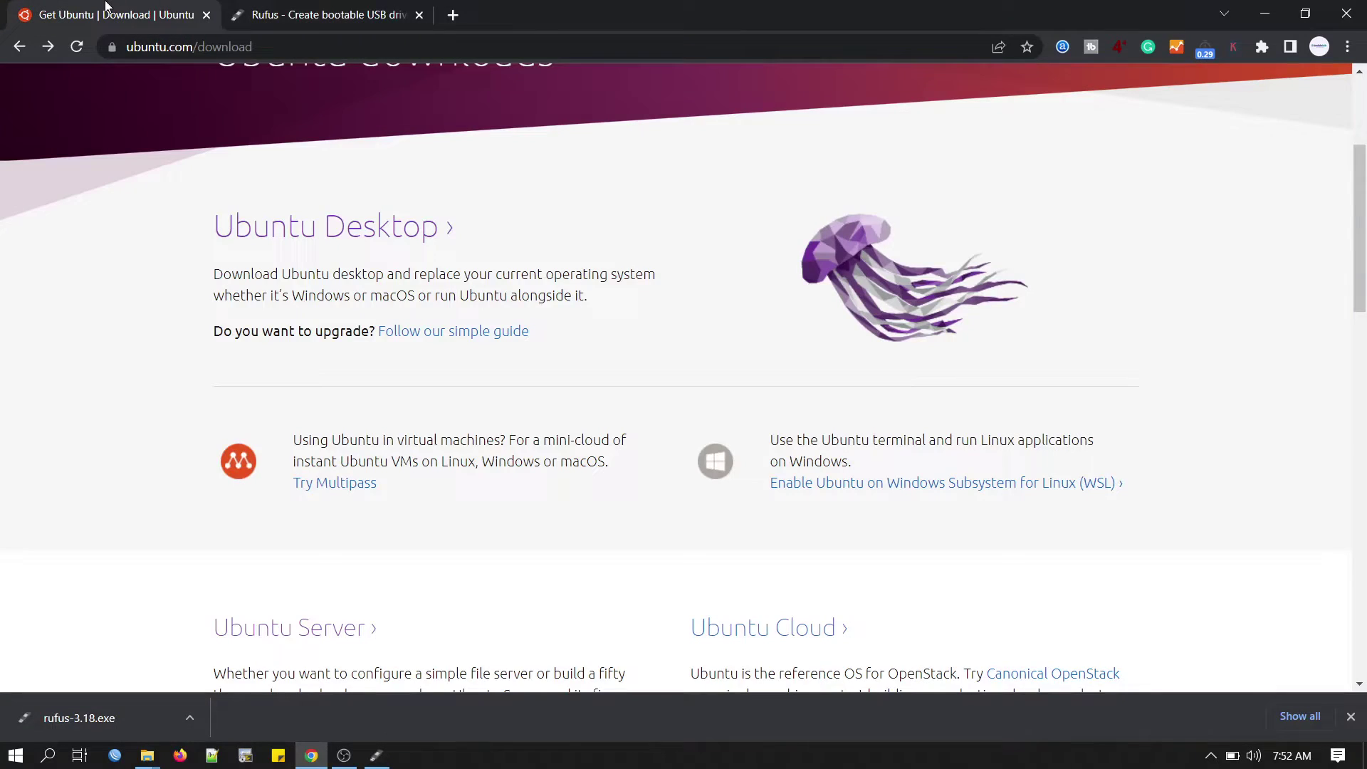
{"action": "left_click", "coordinate": [189, 46]}
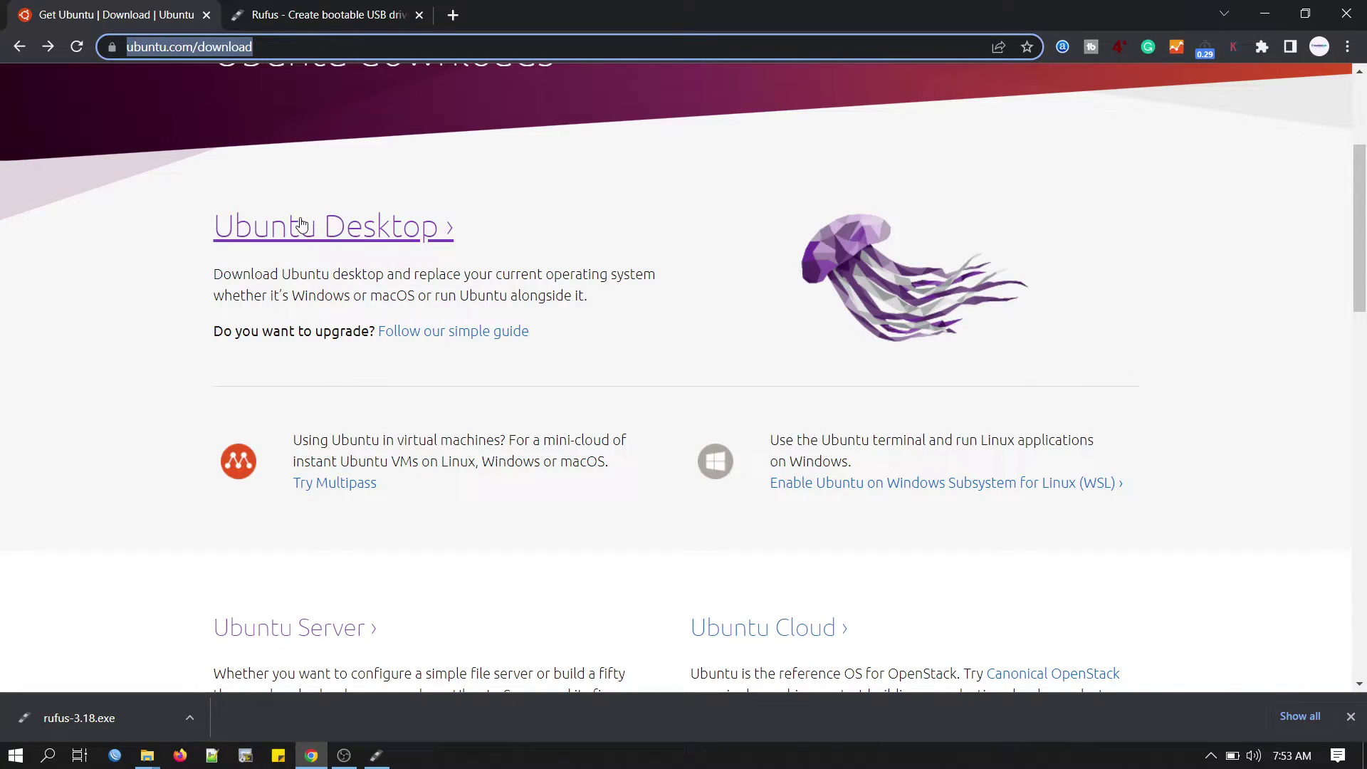
{"action": "left_click", "coordinate": [372, 235]}
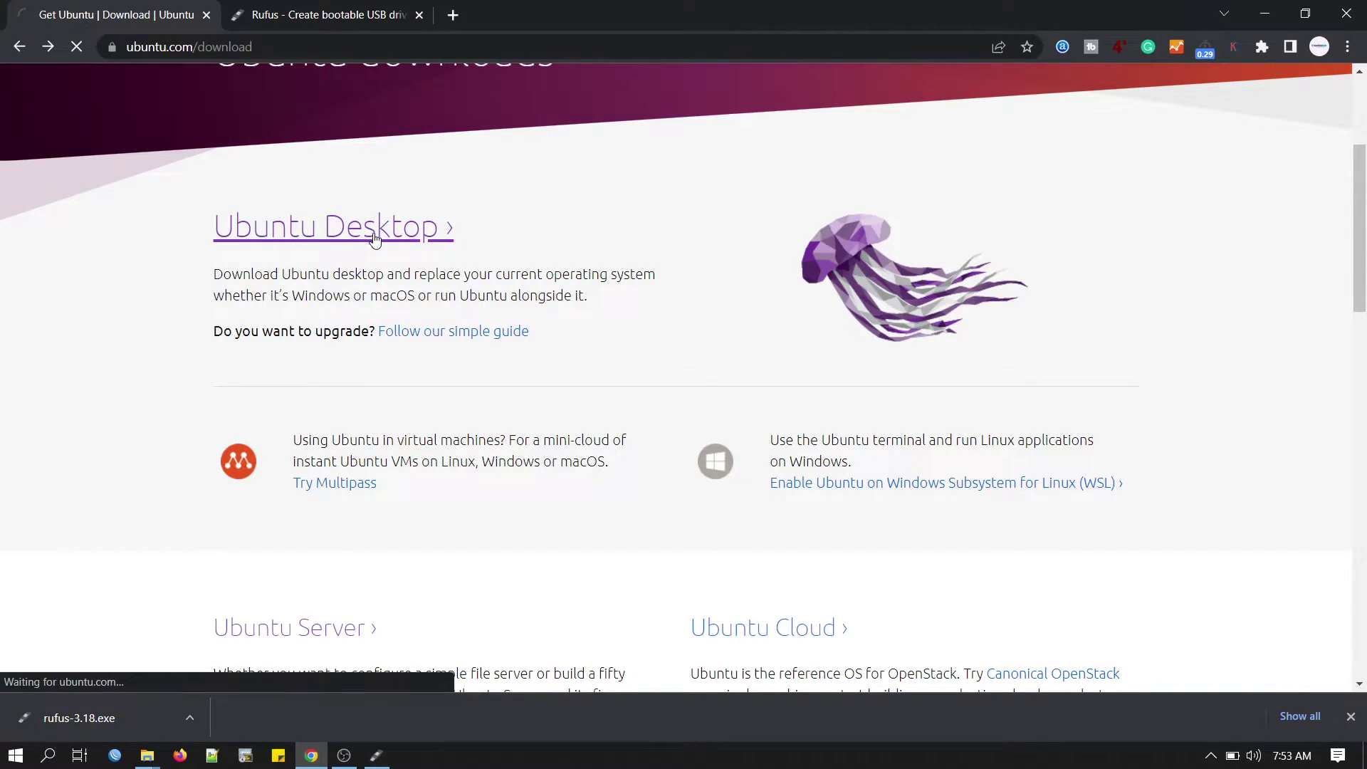
{"action": "scroll", "coordinate": [1160, 648], "scroll_direction": "down", "scroll_amount": 2}
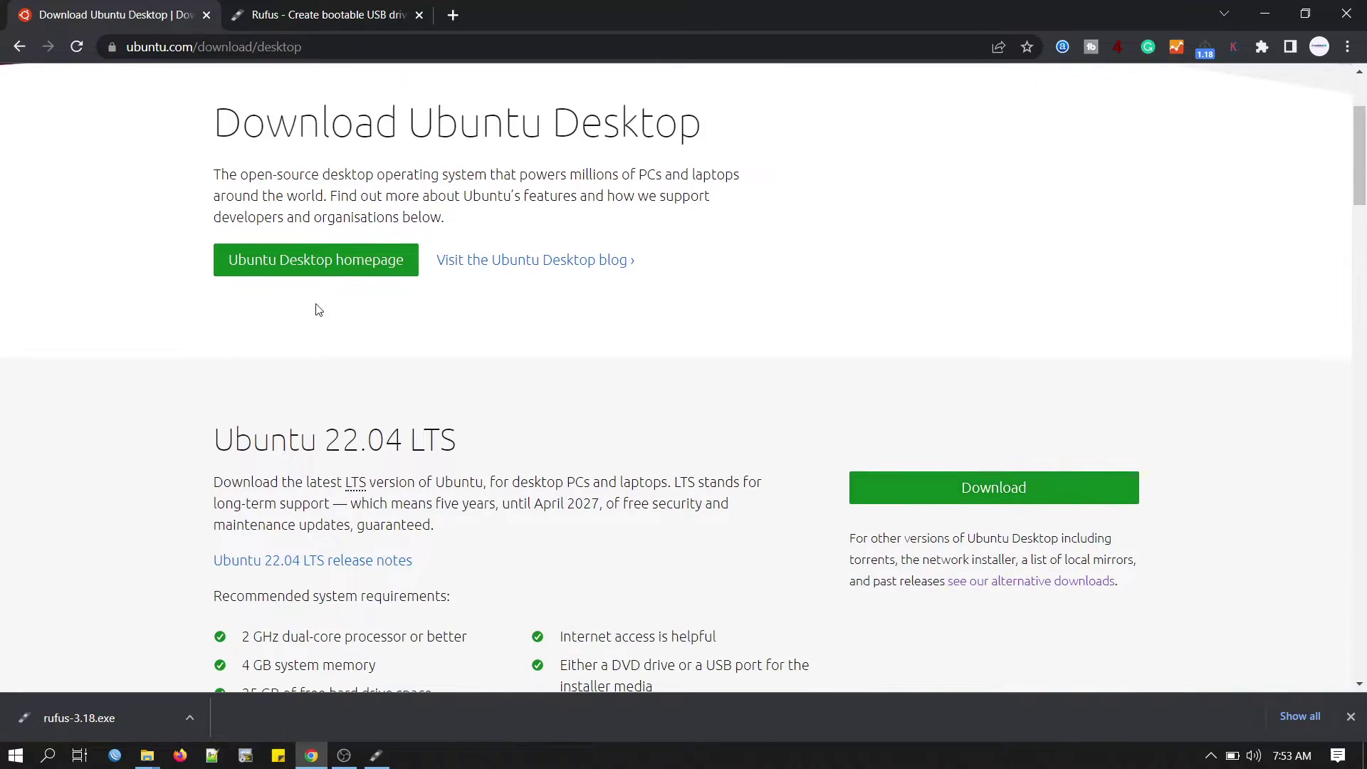
{"action": "double_click", "coordinate": [335, 427]}
{"action": "left_click_drag", "start_coordinate": [417, 470], "coordinate": [479, 464]}
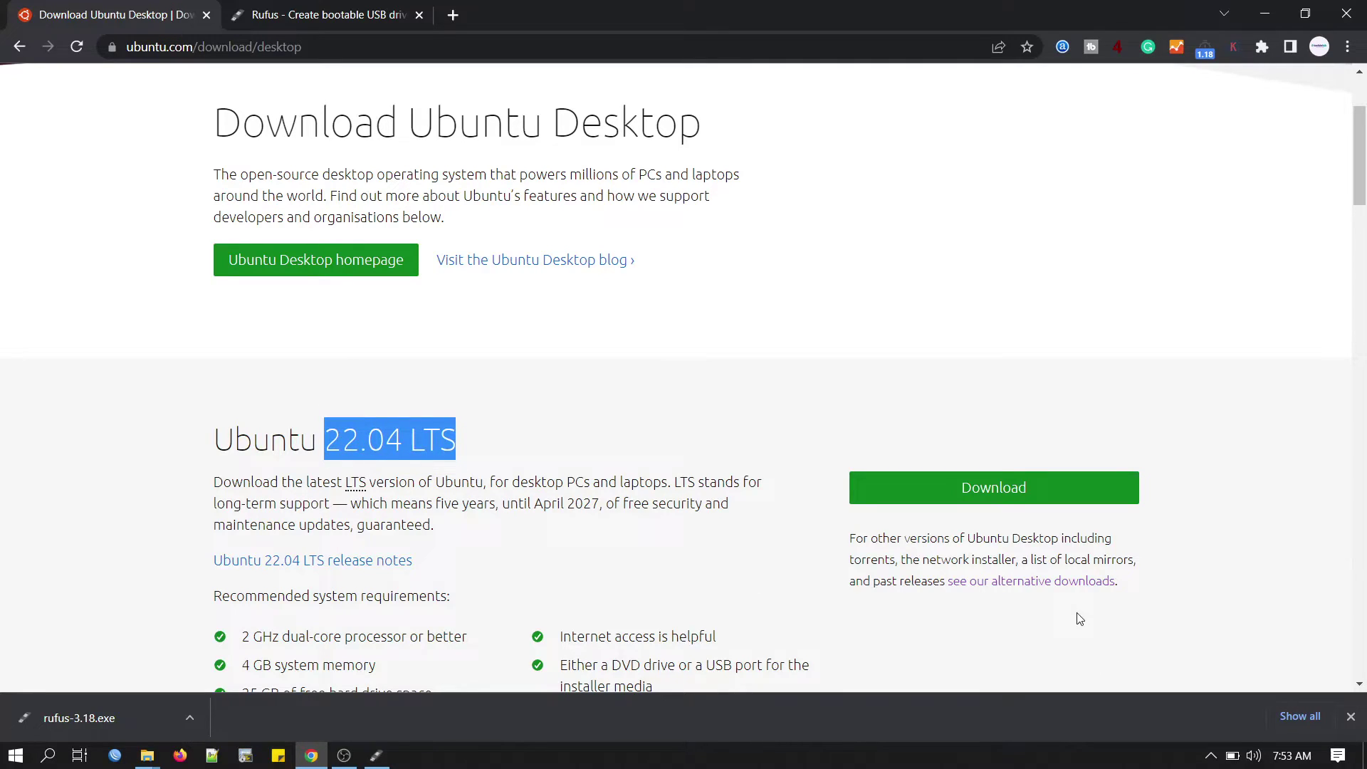
{"action": "scroll", "coordinate": [1018, 534], "scroll_direction": "down", "scroll_amount": 1}
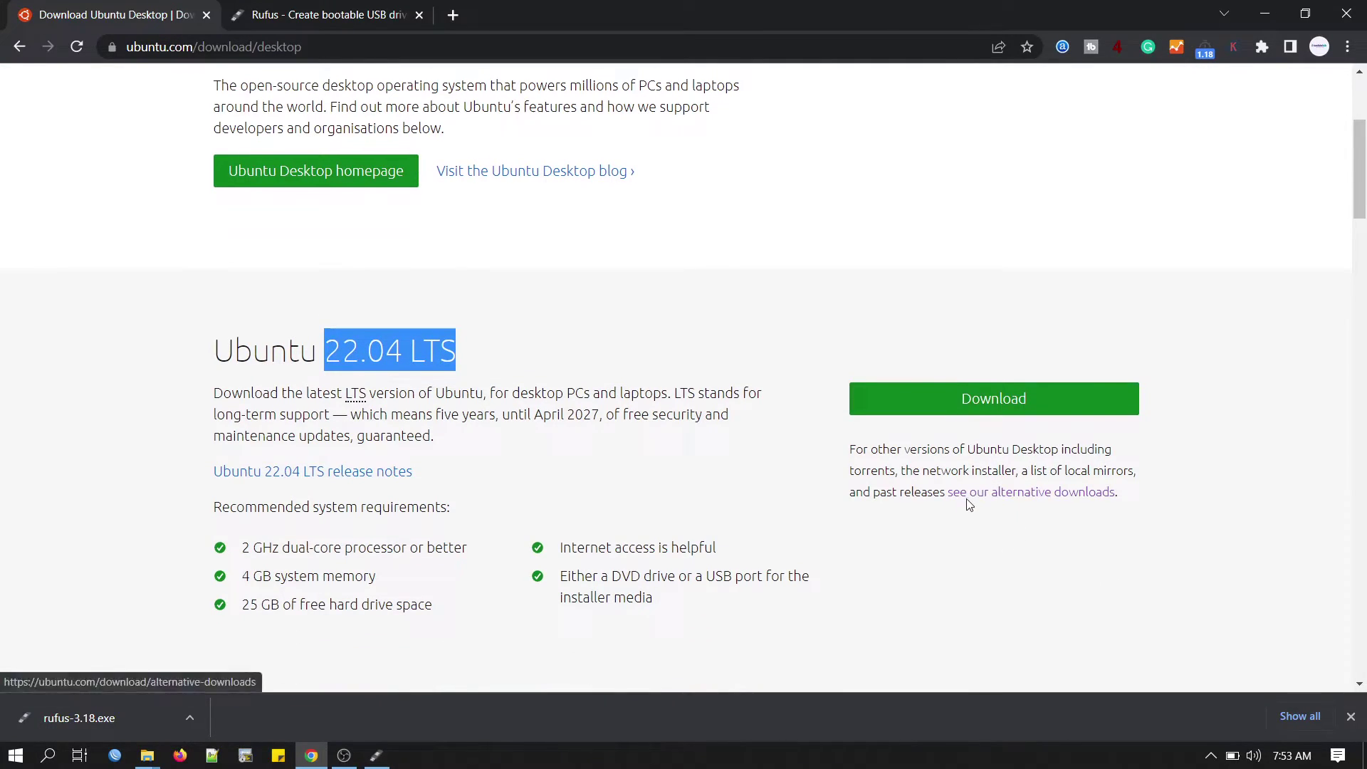
Step: Open alternative downloads and highlight the Ubuntu 20.04.4 LTS heading under BitTorrent
{"action": "left_click", "coordinate": [1024, 497]}
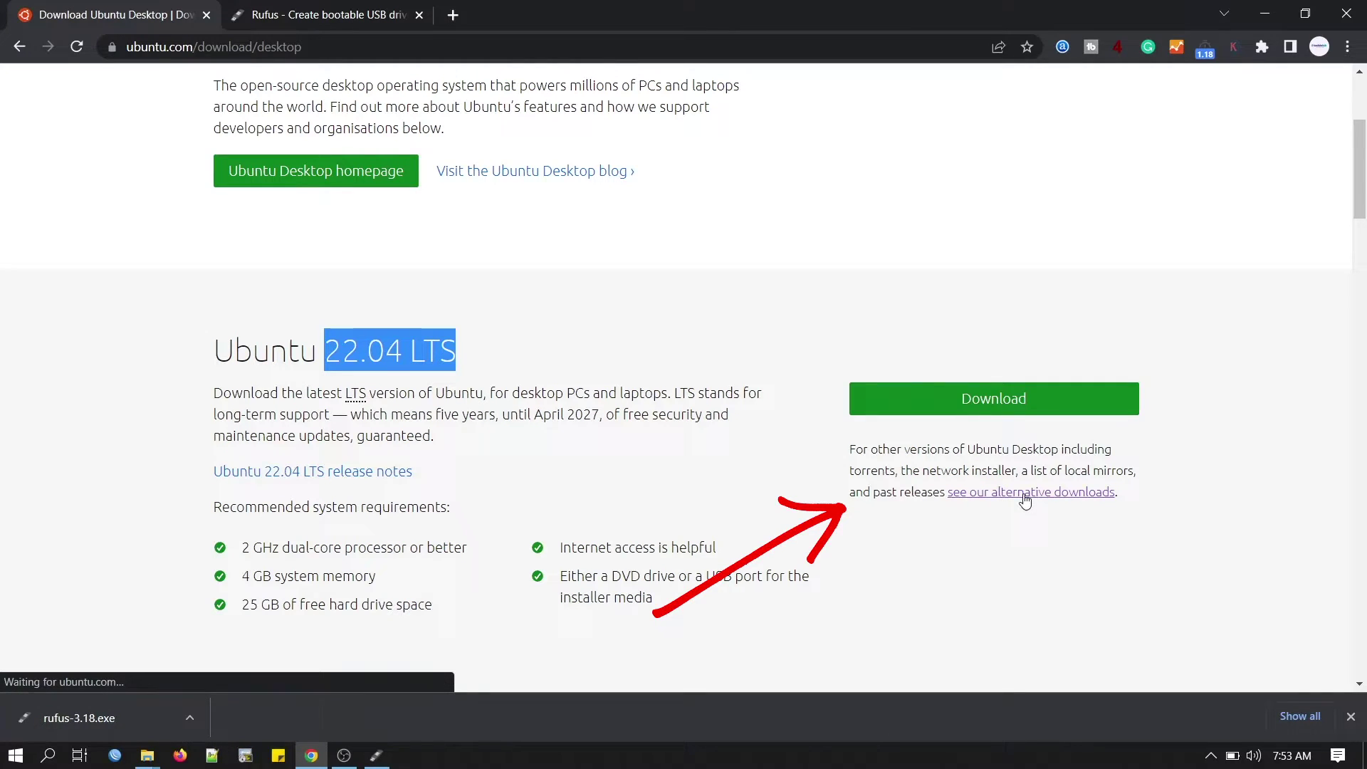
{"action": "scroll", "coordinate": [1026, 500], "scroll_direction": "down", "scroll_amount": 9}
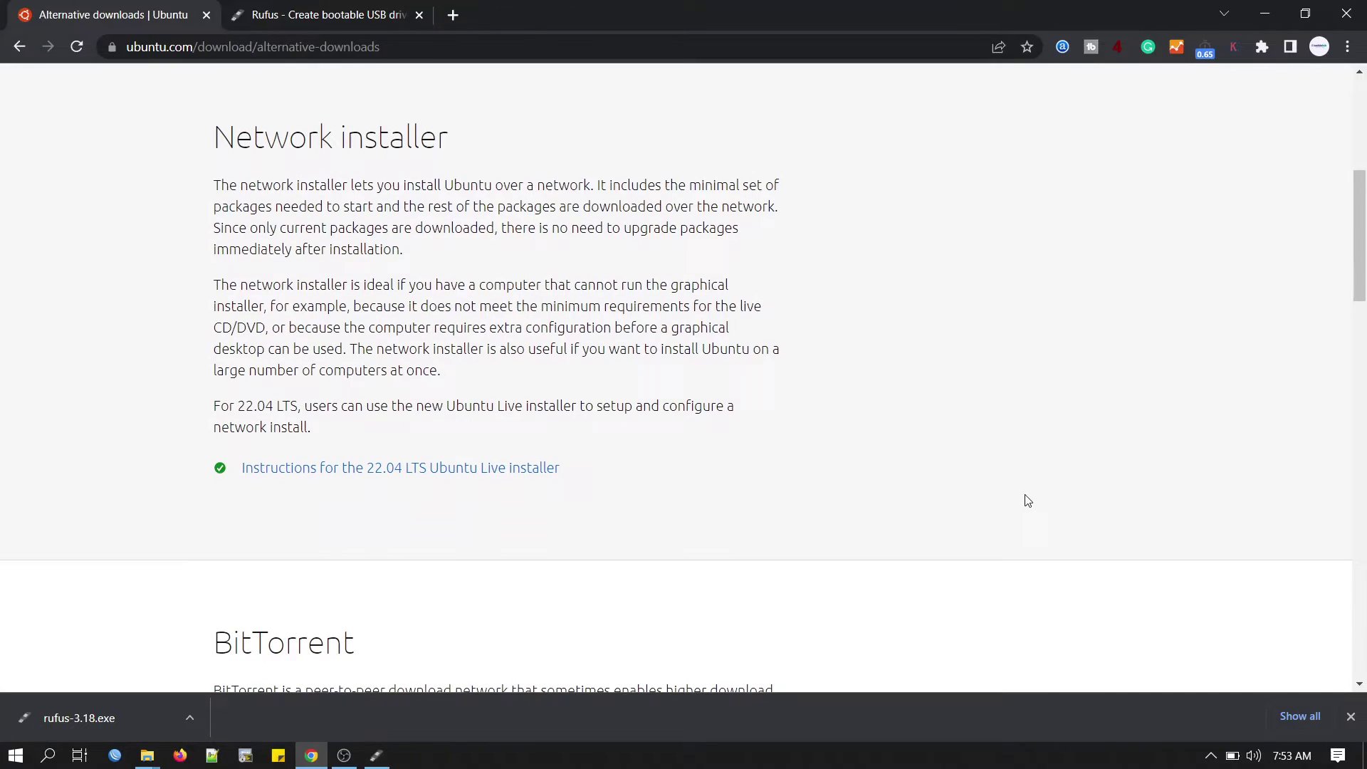
{"action": "scroll", "coordinate": [1027, 499], "scroll_direction": "up", "scroll_amount": 1}
{"action": "scroll", "coordinate": [1027, 500], "scroll_direction": "down", "scroll_amount": 4}
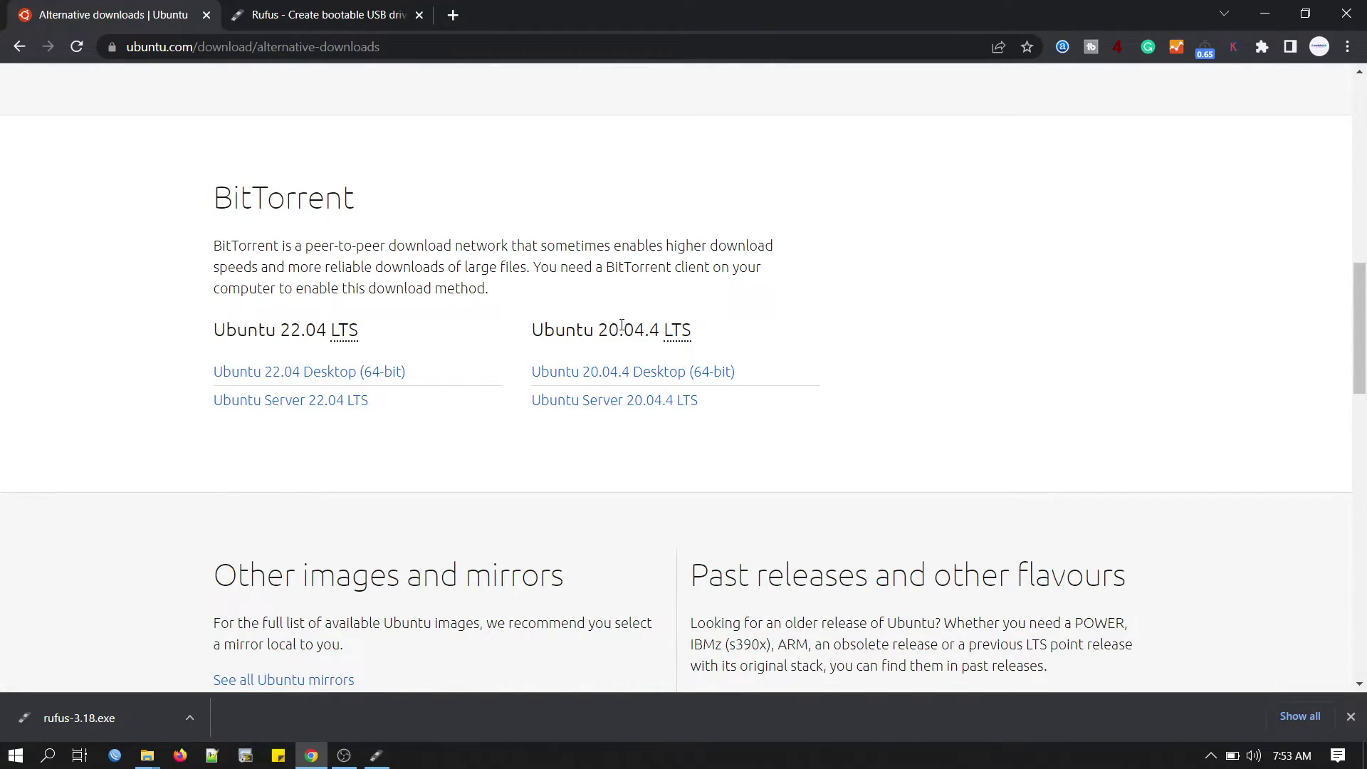
{"action": "left_click_drag", "start_coordinate": [531, 329], "coordinate": [694, 336]}
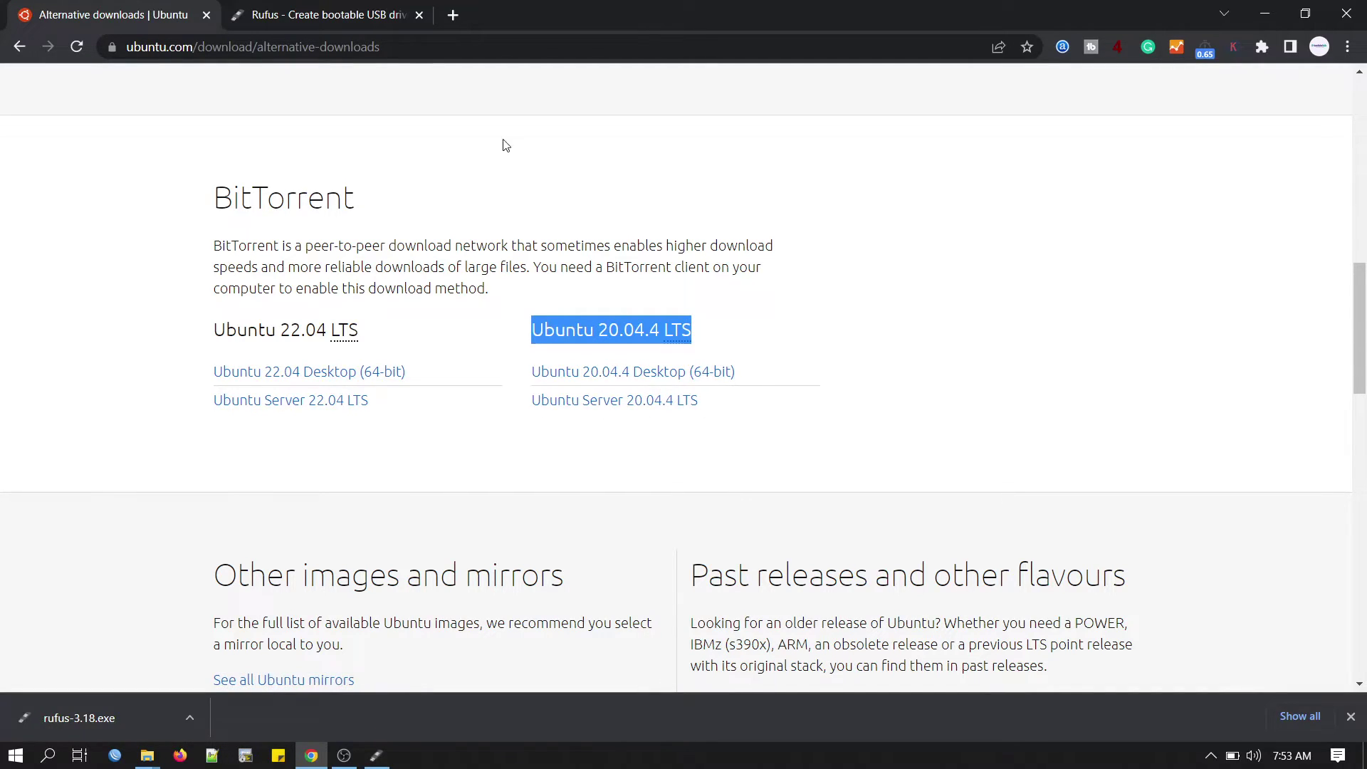
Step: Start the write in ISO Image mode, allowing the Syslinux download and erasing the drive
{"action": "left_click", "coordinate": [377, 756]}
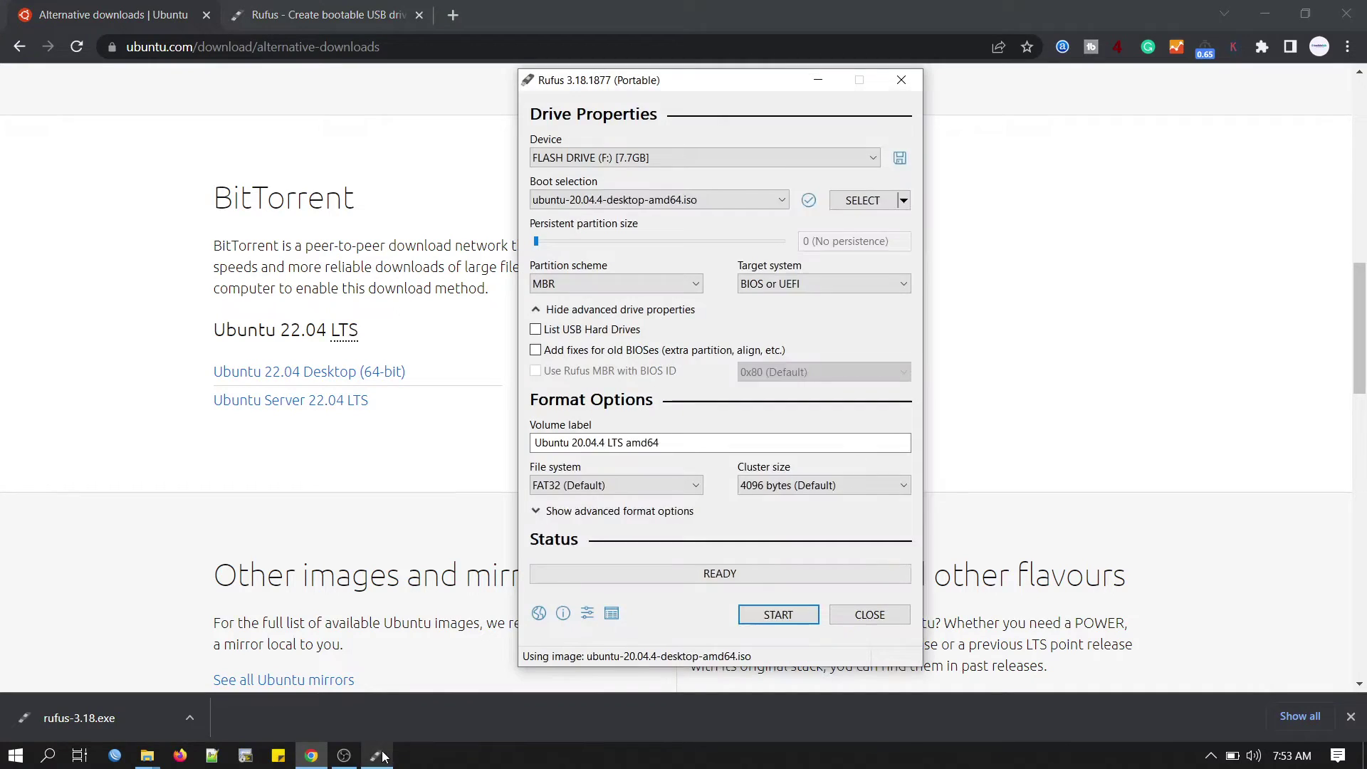
{"action": "left_click_drag", "start_coordinate": [603, 84], "coordinate": [578, 74]}
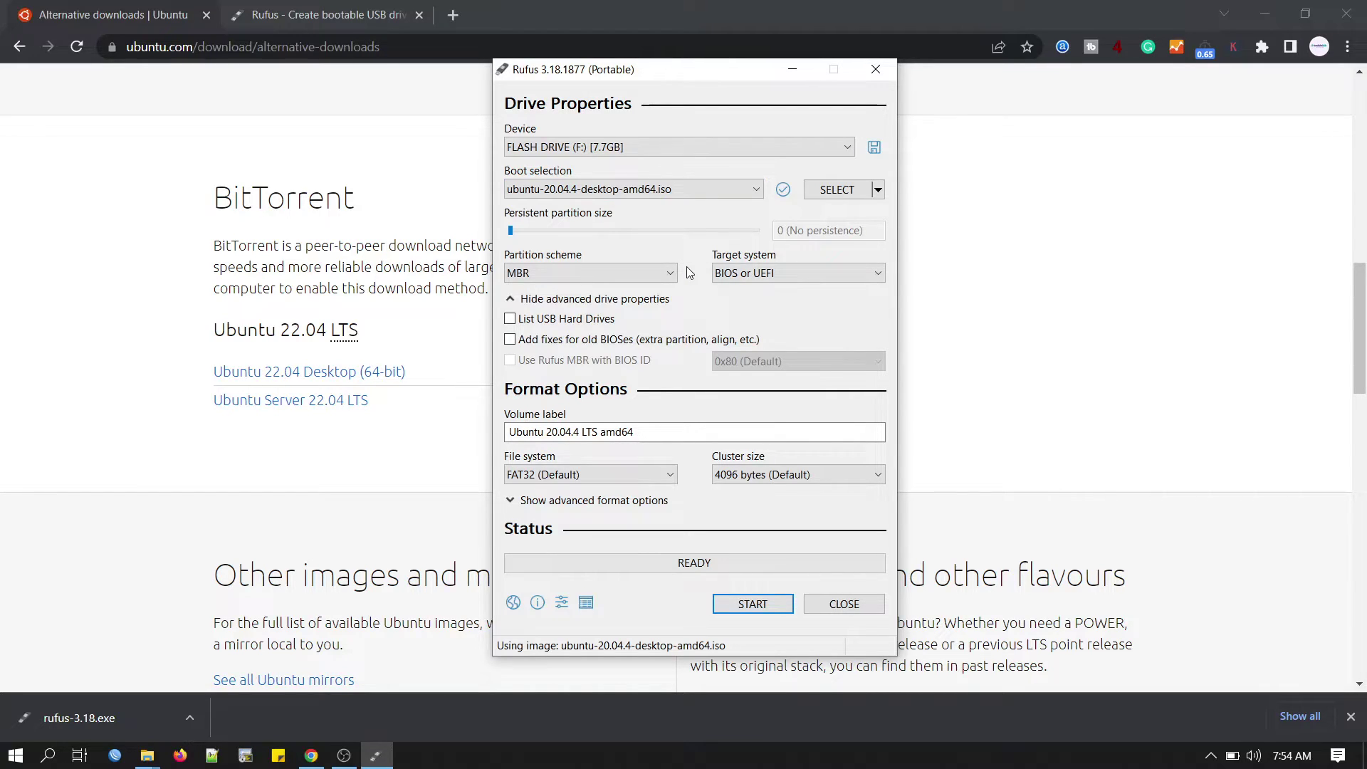
{"action": "left_click", "coordinate": [759, 604]}
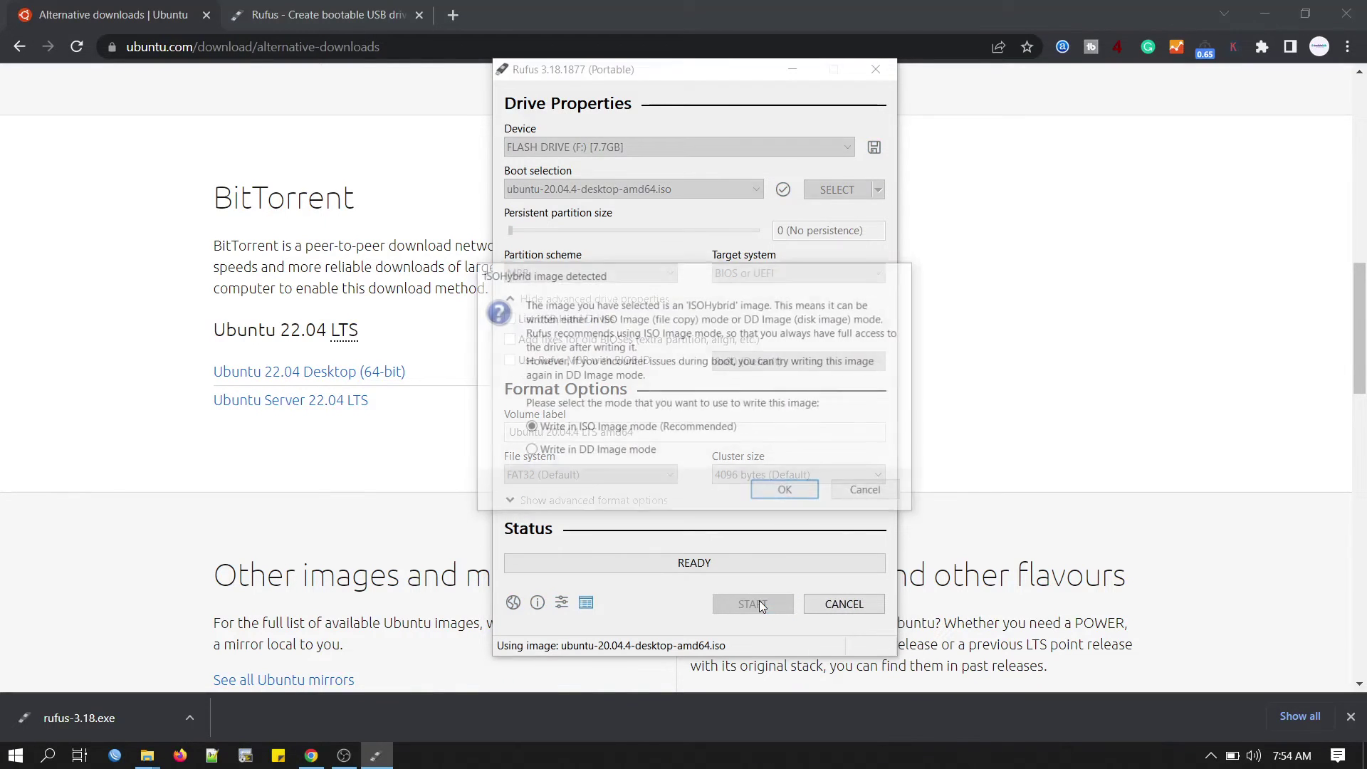
{"action": "left_click", "coordinate": [782, 501]}
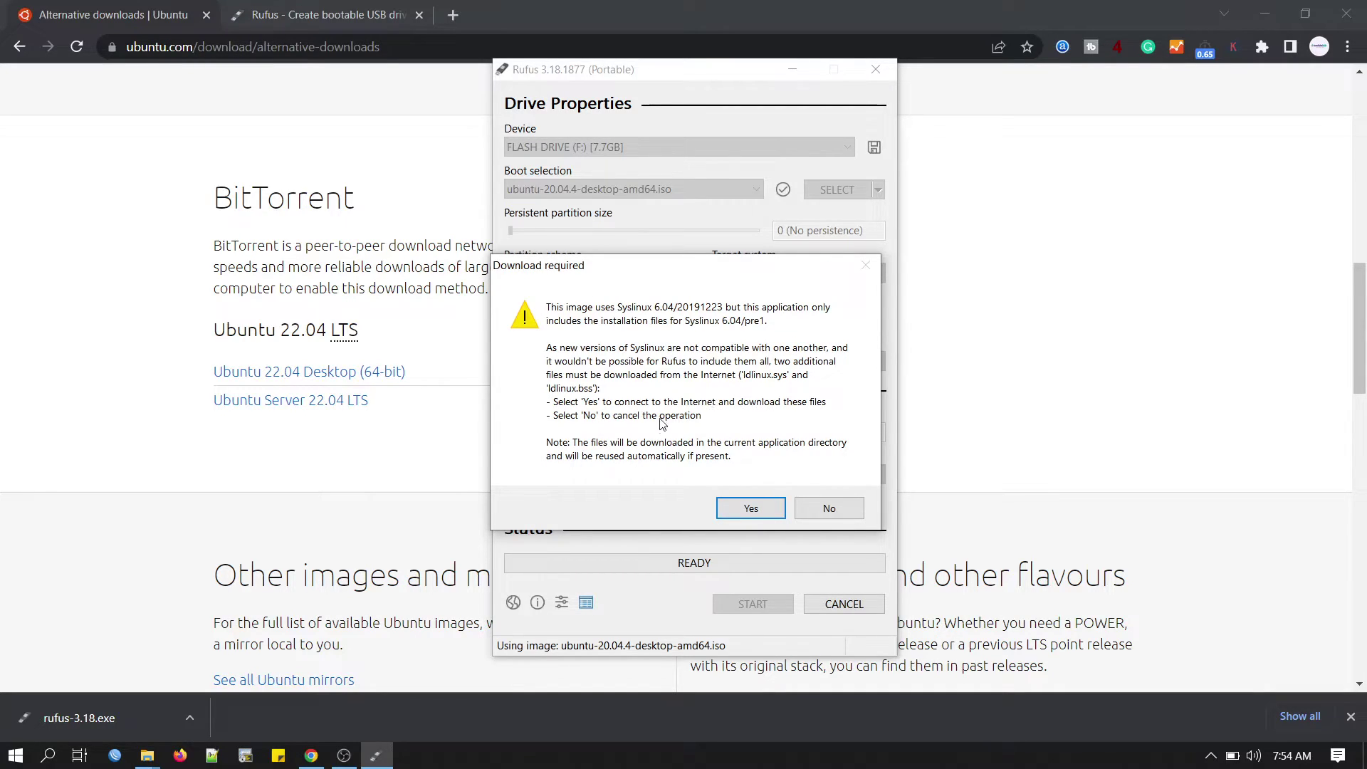
{"action": "left_click", "coordinate": [752, 509]}
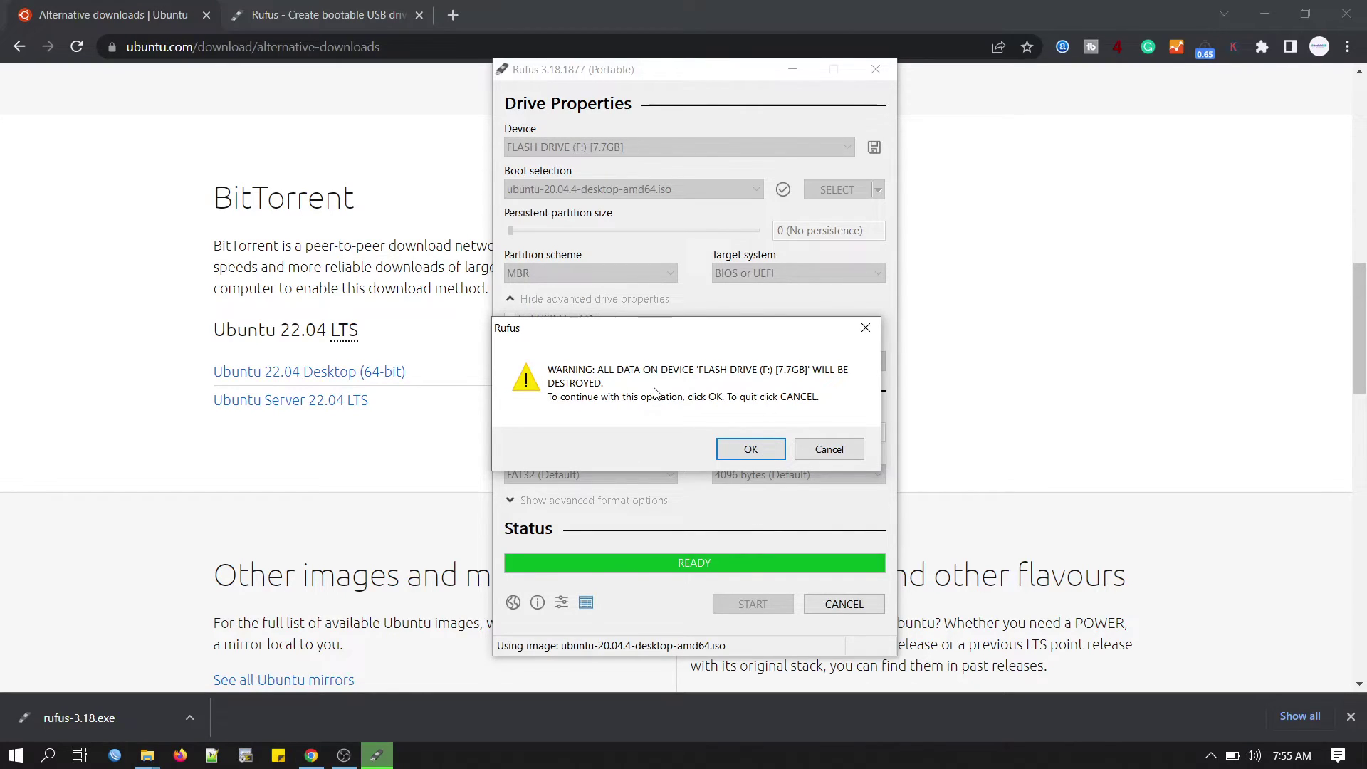
{"action": "left_click", "coordinate": [749, 455]}
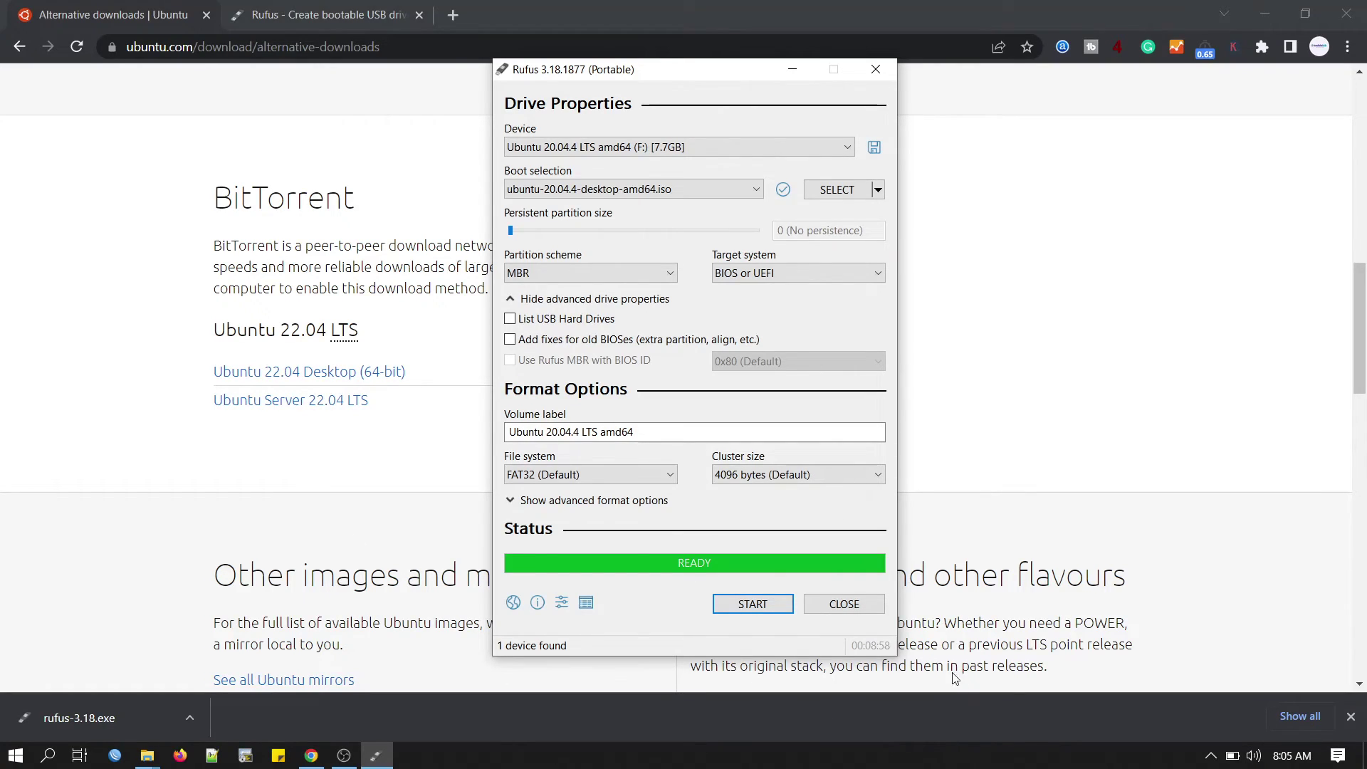
Step: Close Rufus once the write shows READY
{"action": "left_click", "coordinate": [834, 605]}
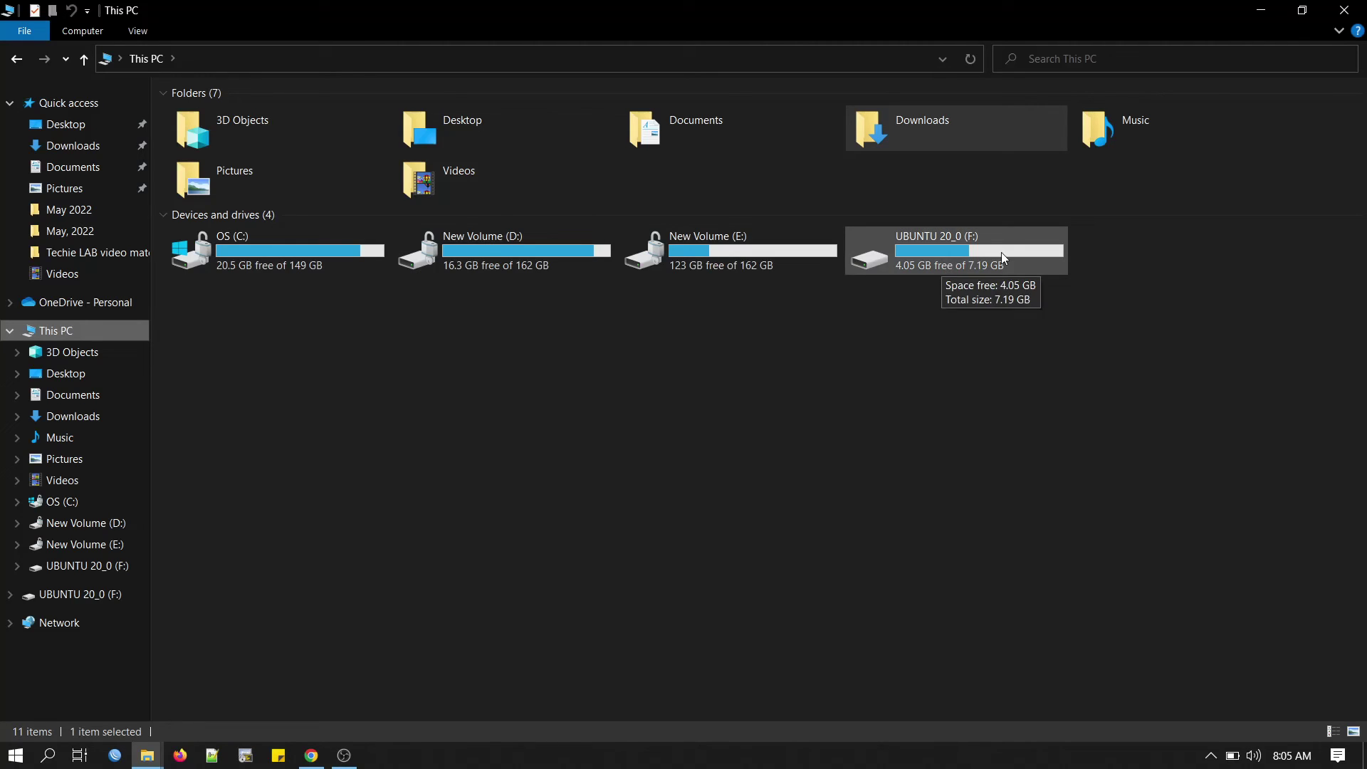
Step: Open the UBUNTU 20_0 (F:) drive and select its pool and install folders
{"action": "double_click", "coordinate": [942, 262]}
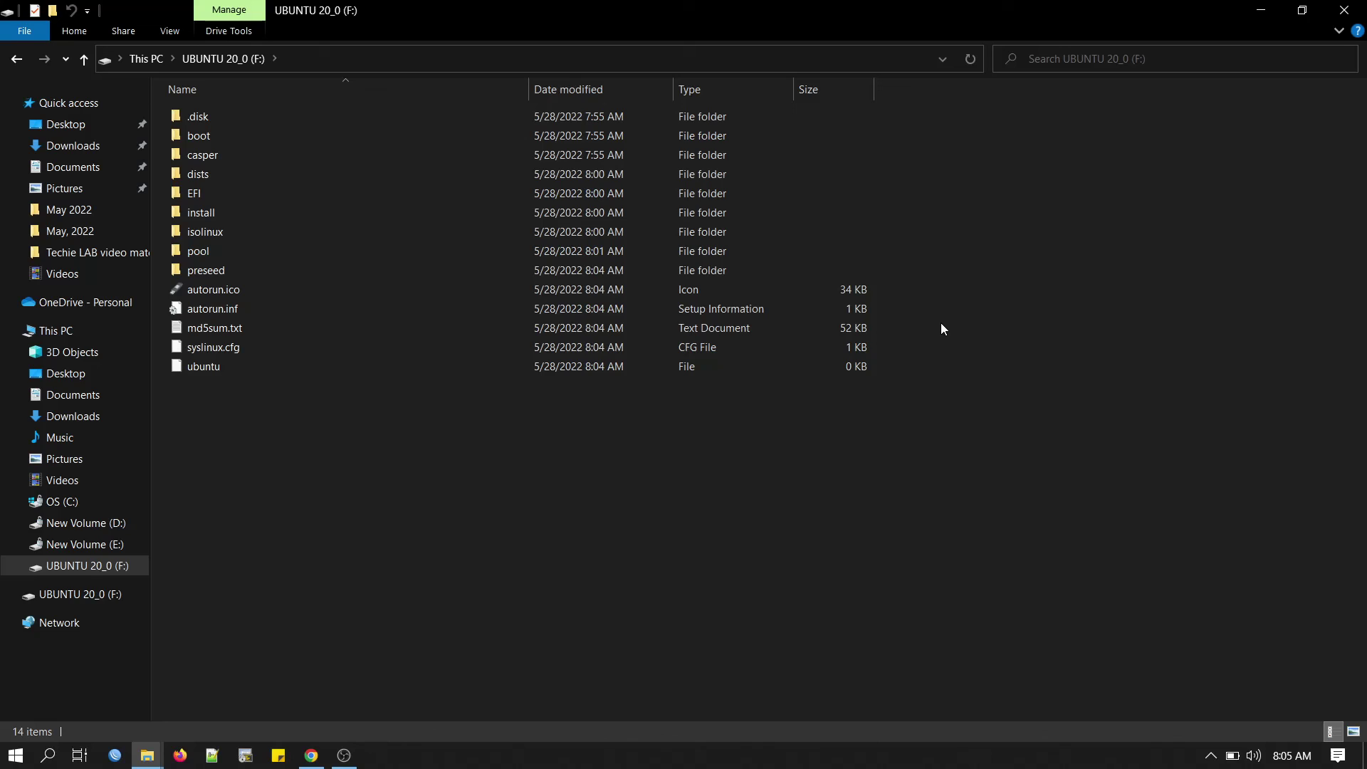
{"action": "left_click", "coordinate": [203, 250]}
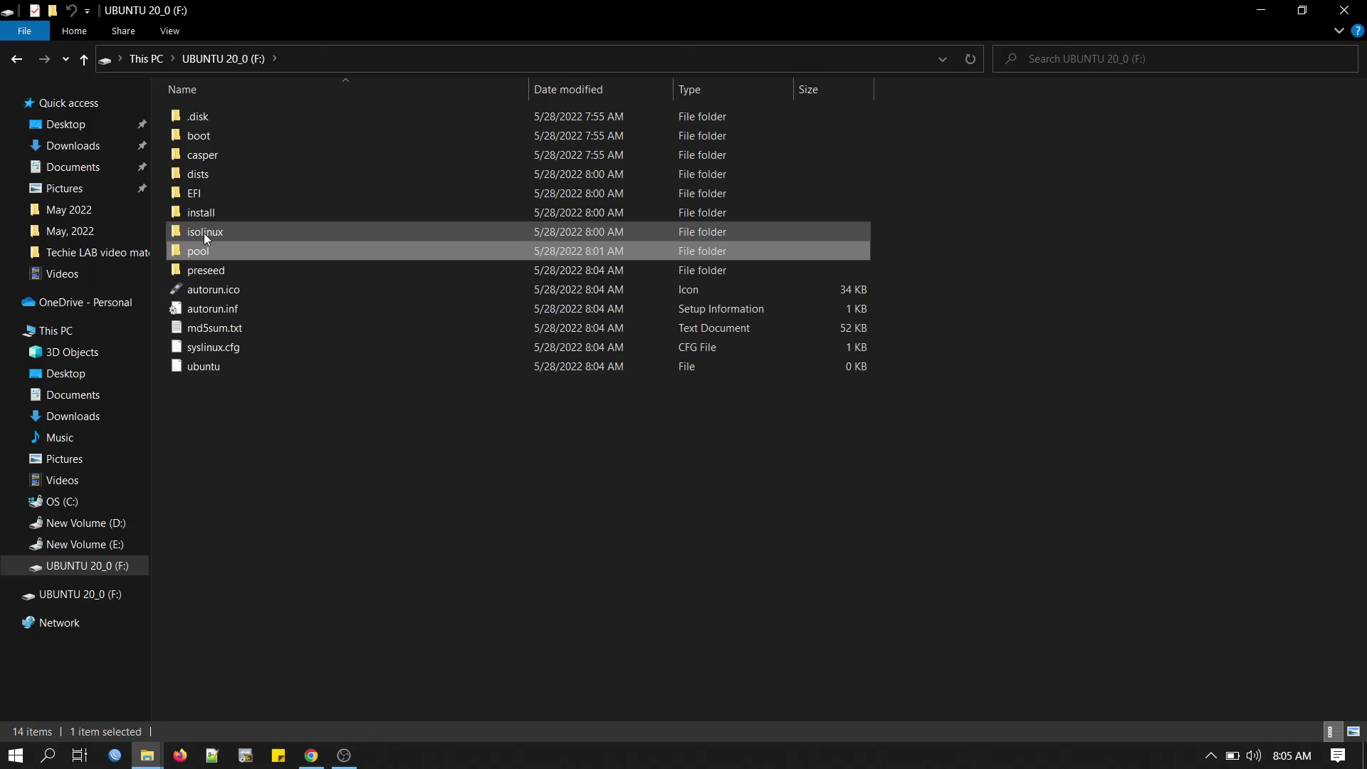
{"action": "left_click", "coordinate": [192, 206]}
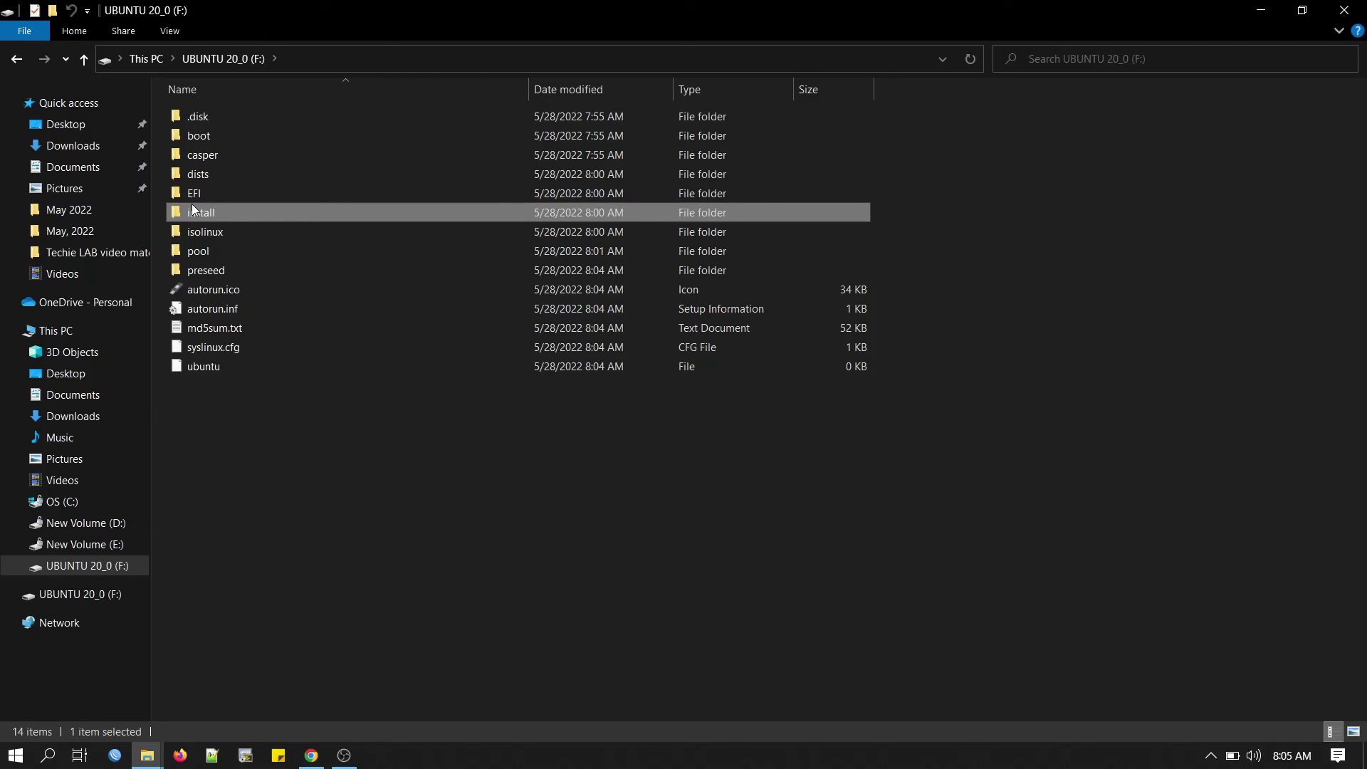